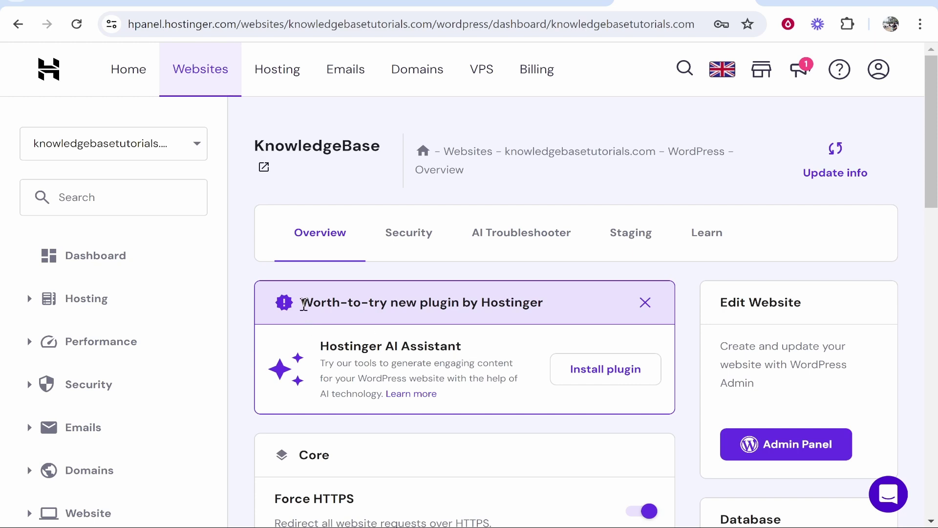
Install the recommended Hostinger AI Assistant plugin on the KnowledgeBase site and confirm success.
drag(301, 303, 551, 309)
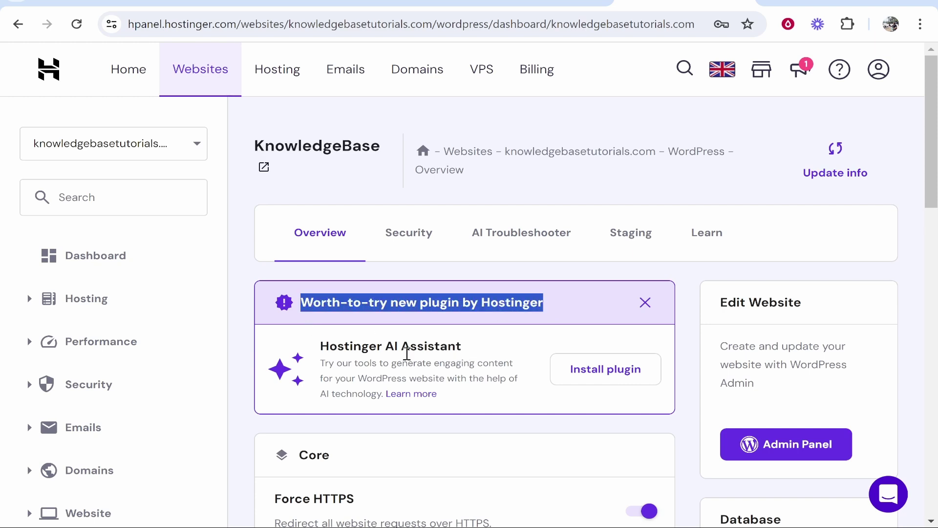
click(384, 350)
drag(320, 346, 488, 339)
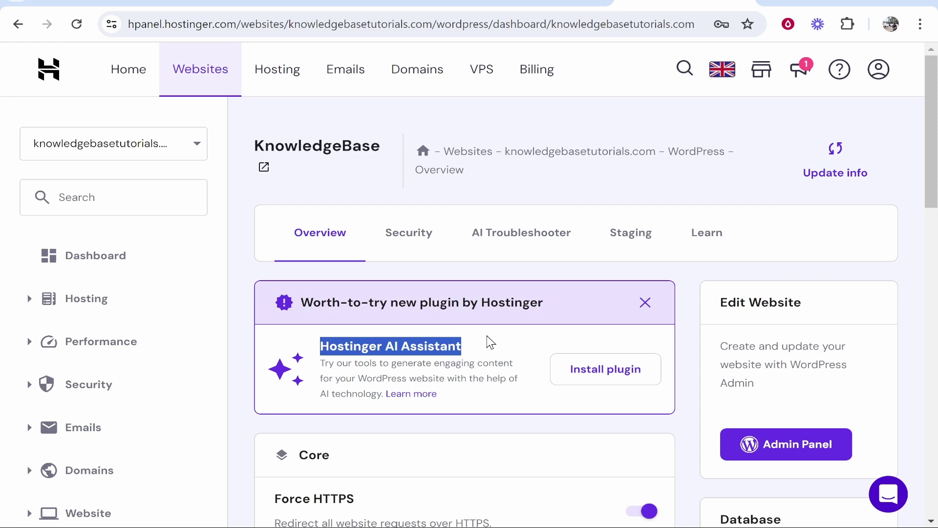
click(405, 350)
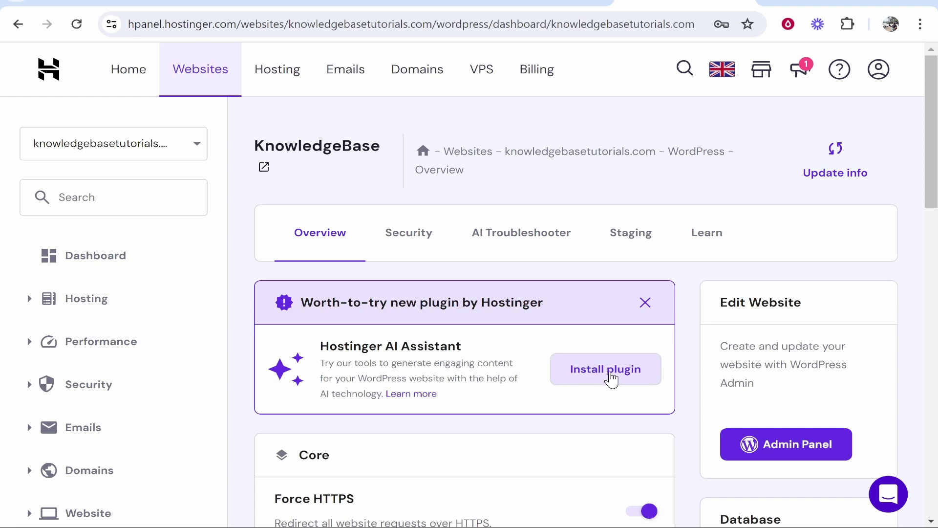
click(607, 379)
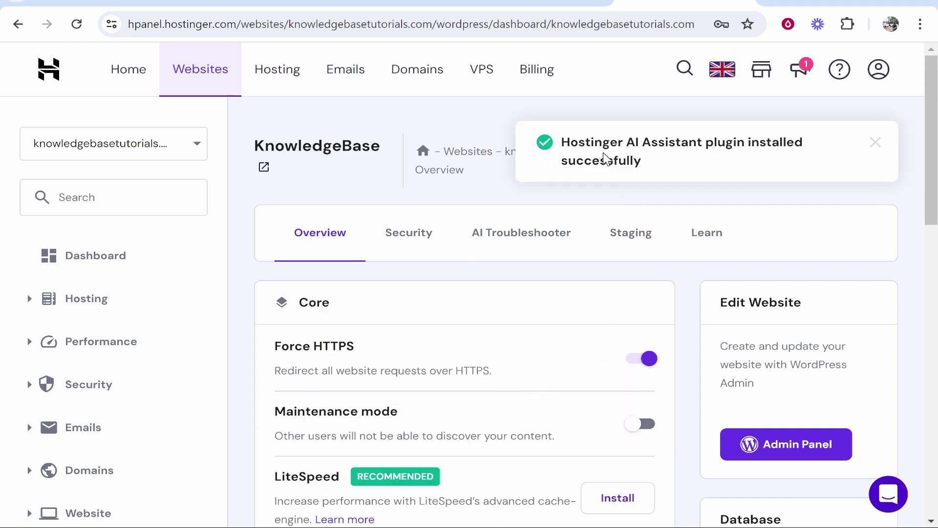
drag(560, 142, 811, 158)
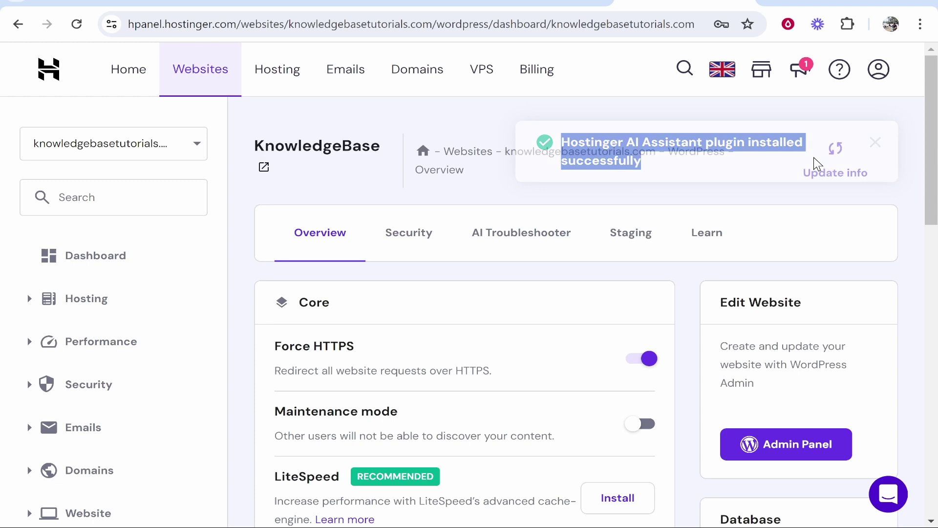
scroll(519, 318, down, 2)
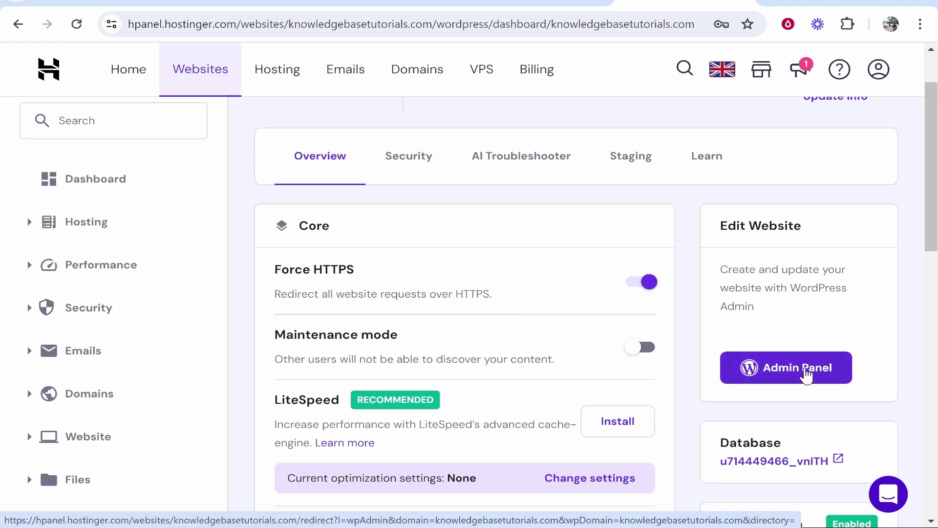
Go to the WordPress admin's Hostinger AI Content Creator page.
click(801, 371)
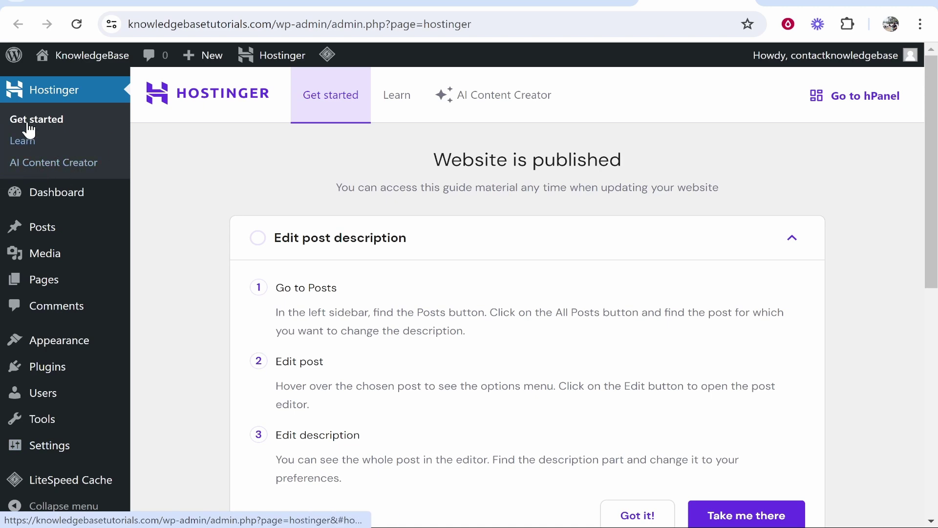
click(72, 163)
drag(396, 165, 720, 155)
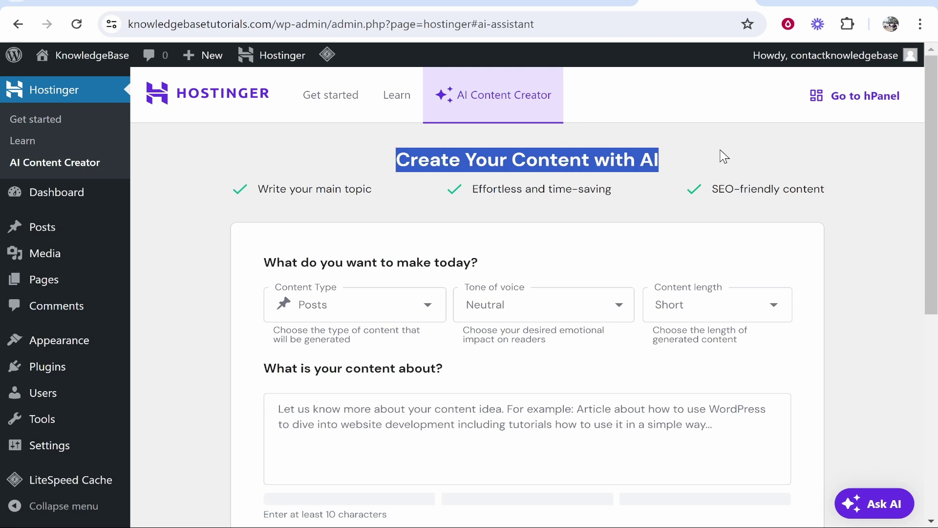
click(608, 149)
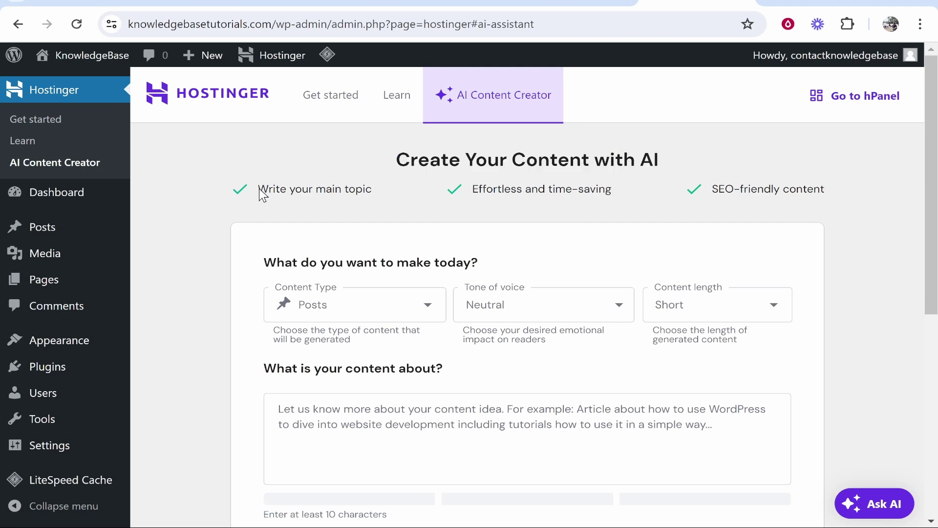
drag(262, 194, 400, 191)
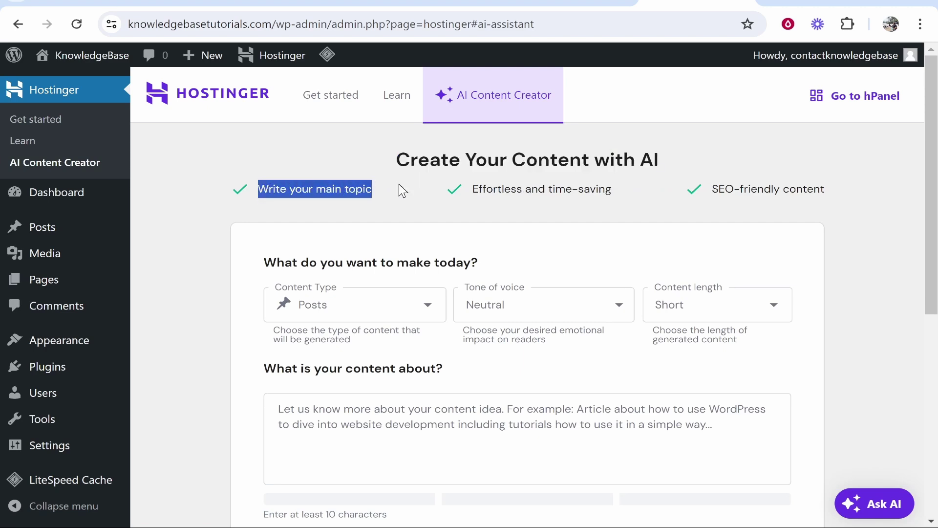
click(668, 180)
drag(715, 189, 848, 199)
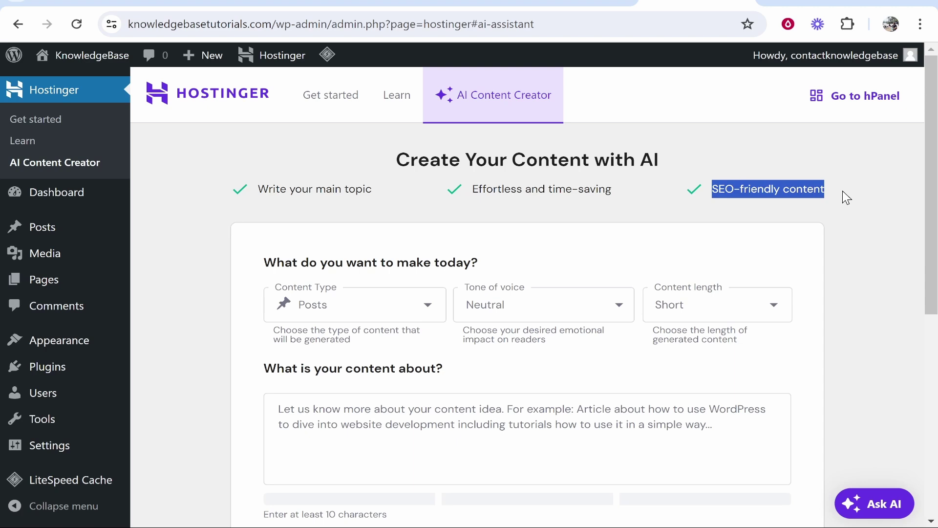
click(870, 203)
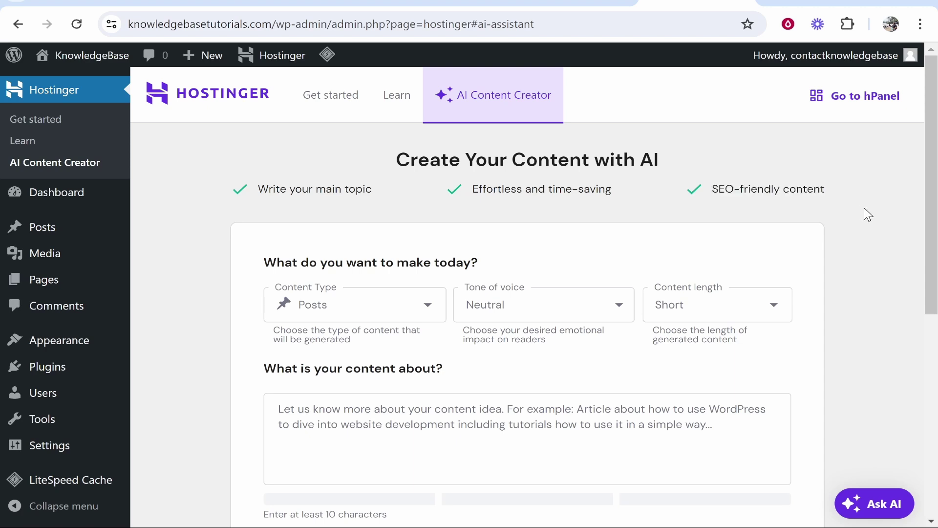
Choose Posts, Neutral tone of voice and Medium content length.
scroll(860, 210, down, 2)
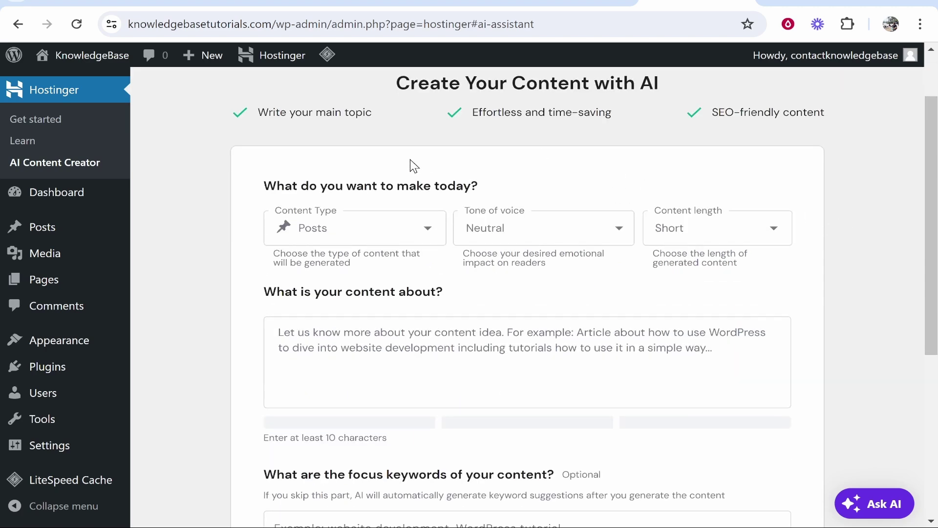
scroll(411, 165, down, 2)
click(324, 161)
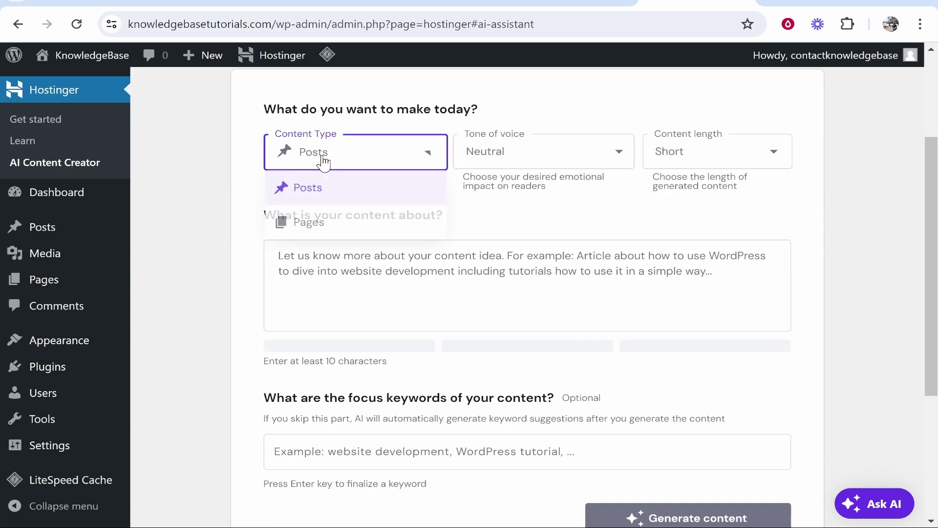
click(318, 190)
click(542, 156)
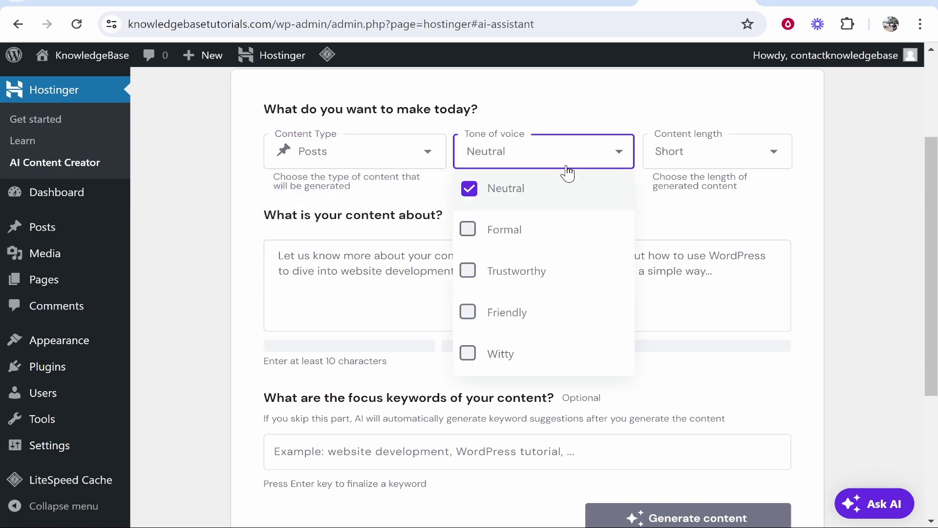
click(477, 205)
click(470, 201)
click(753, 155)
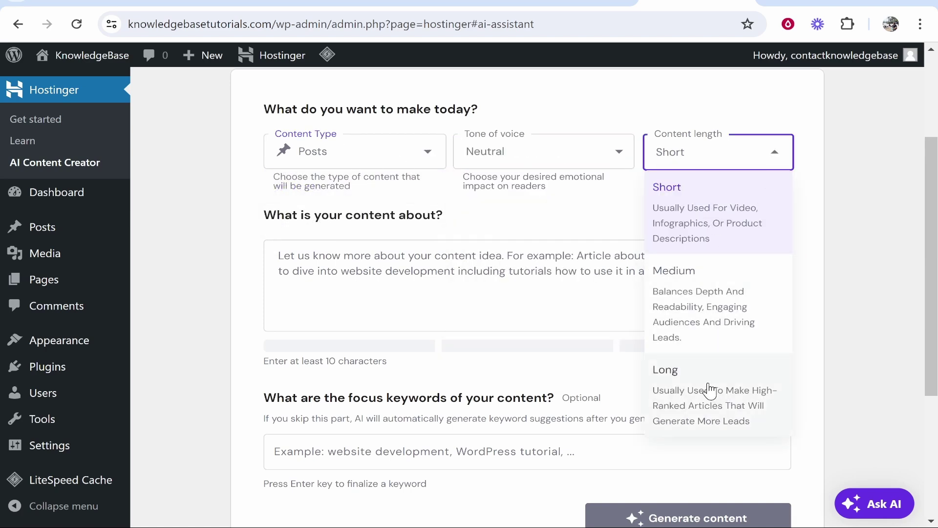
click(735, 279)
click(293, 261)
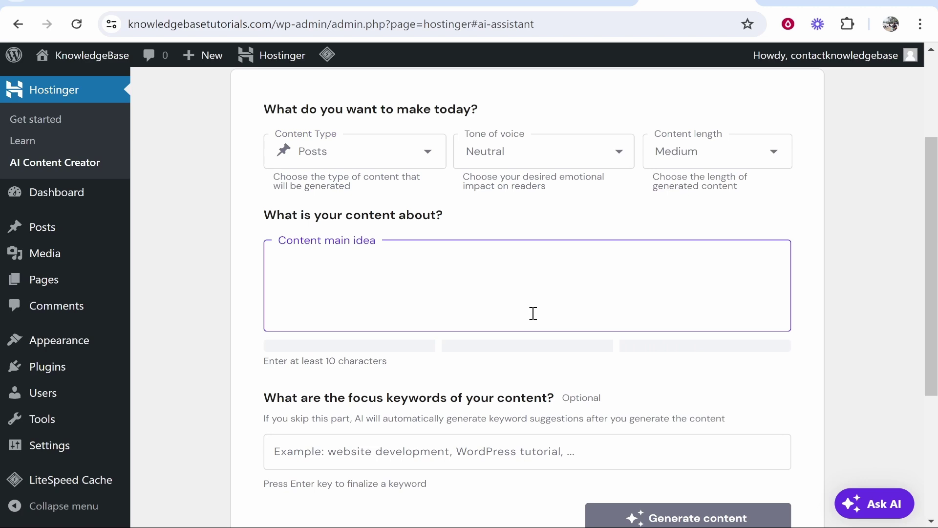
drag(446, 217, 262, 220)
click(263, 223)
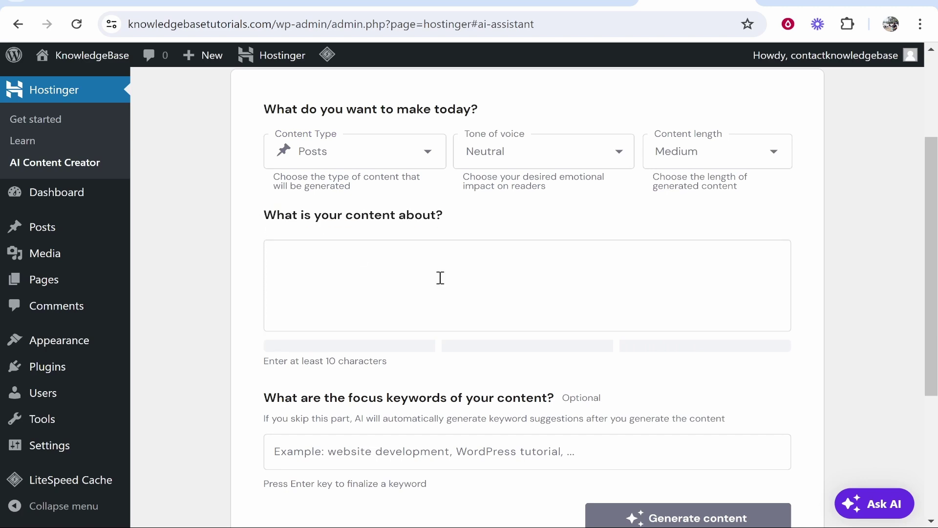
Paste the brief requesting an article on Thailand's best beaches into the content idea box.
click(415, 320)
text(write an article about the best beaches in thailand. Focus on the best beaches that are for beginners as well as beaches that are a little harder to get to and less commercial. Really sell thai beaches to the reader and try and explain in great detail how great they are.)
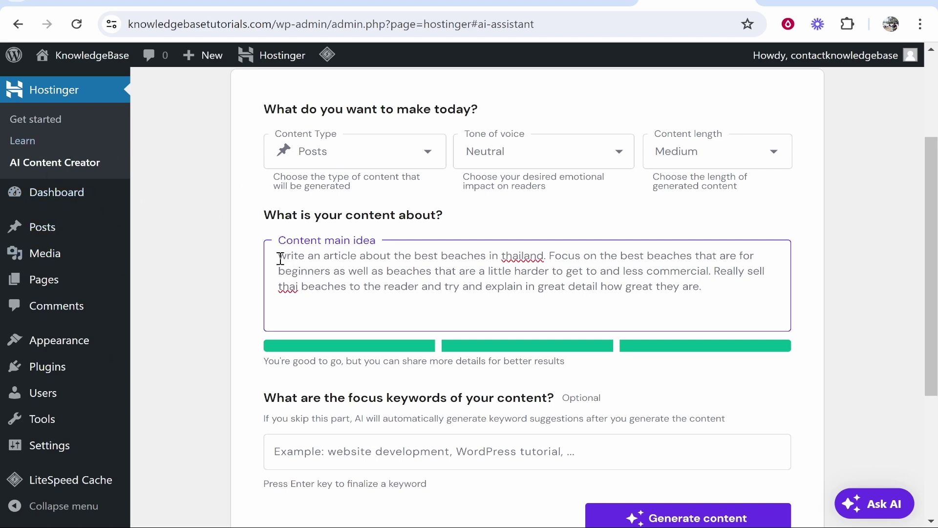
drag(281, 258, 543, 252)
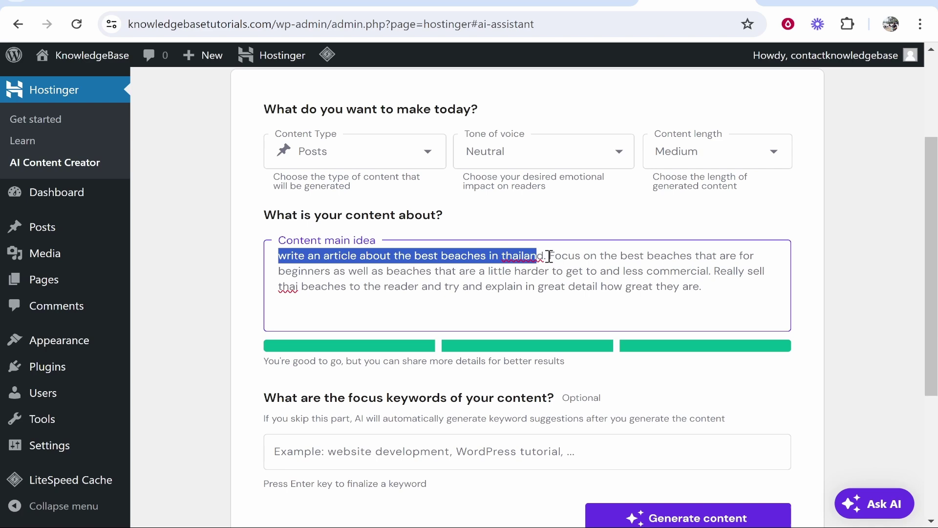
click(549, 256)
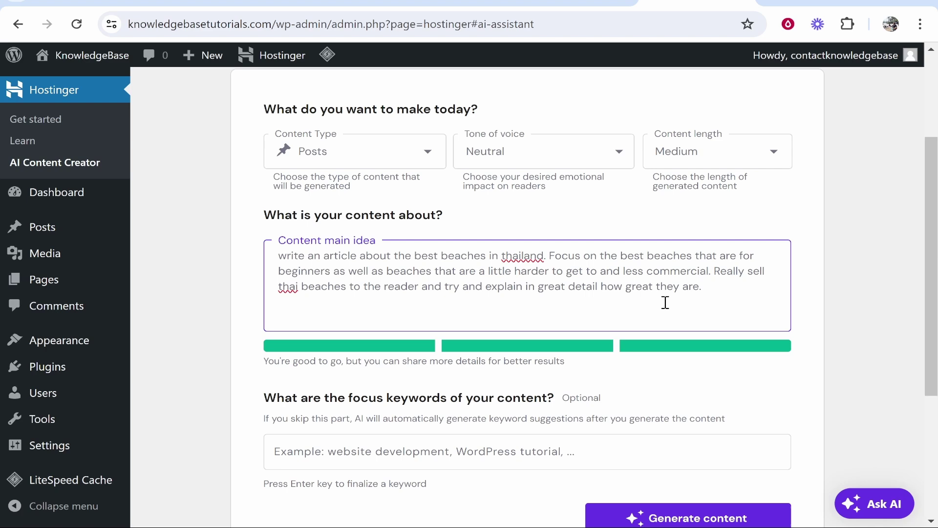
Add focus keywords 'thailand, beaches, travel' and generate the content.
scroll(506, 356, down, 3)
click(488, 310)
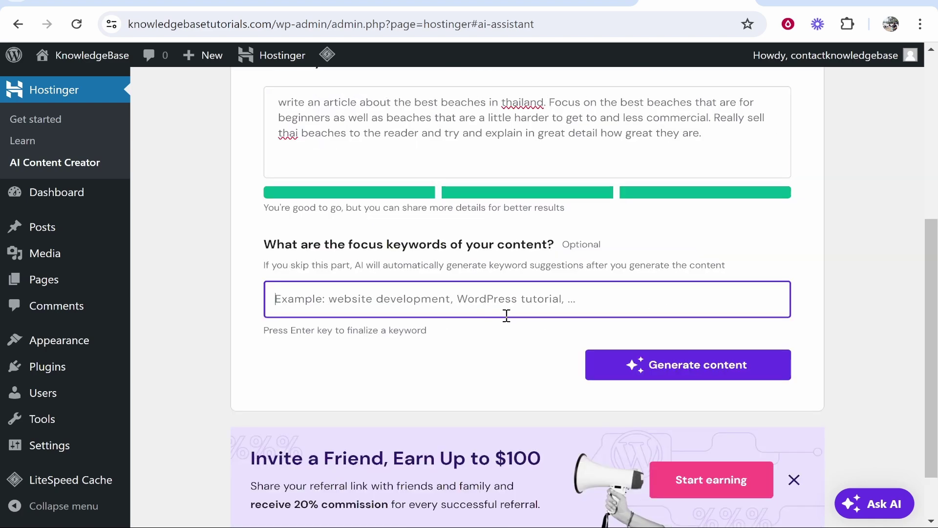
text(thailand, beach)
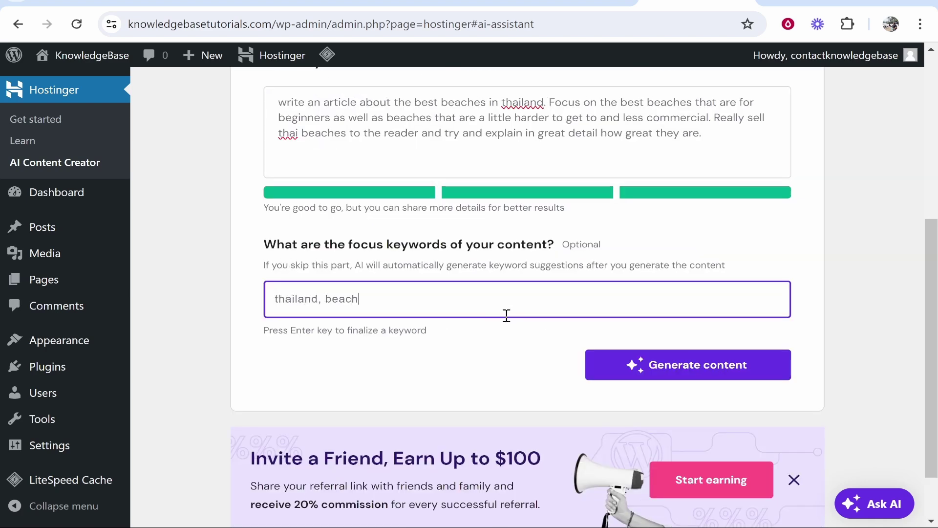
text(es, travel)
click(674, 366)
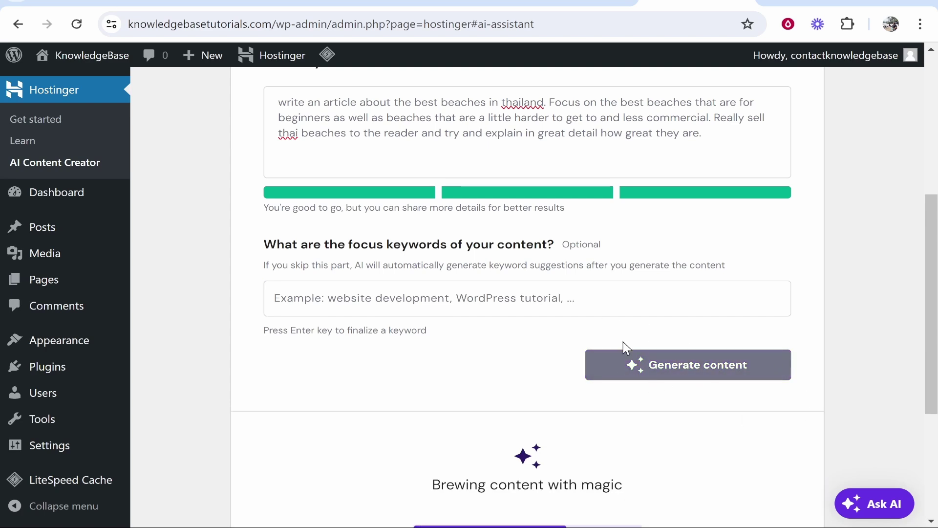
After generation, also insert the sunset beach featured image inside the content.
scroll(748, 361, down, 3)
drag(433, 331, 640, 335)
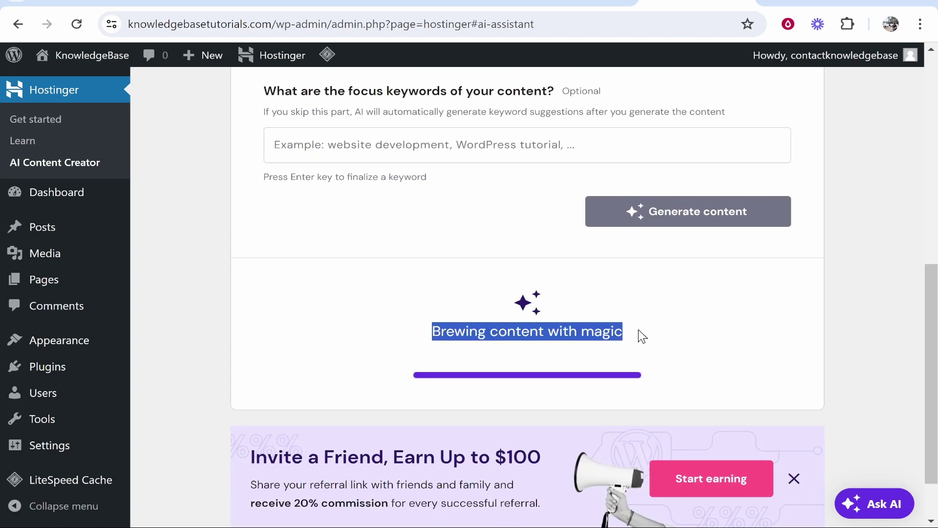
click(505, 352)
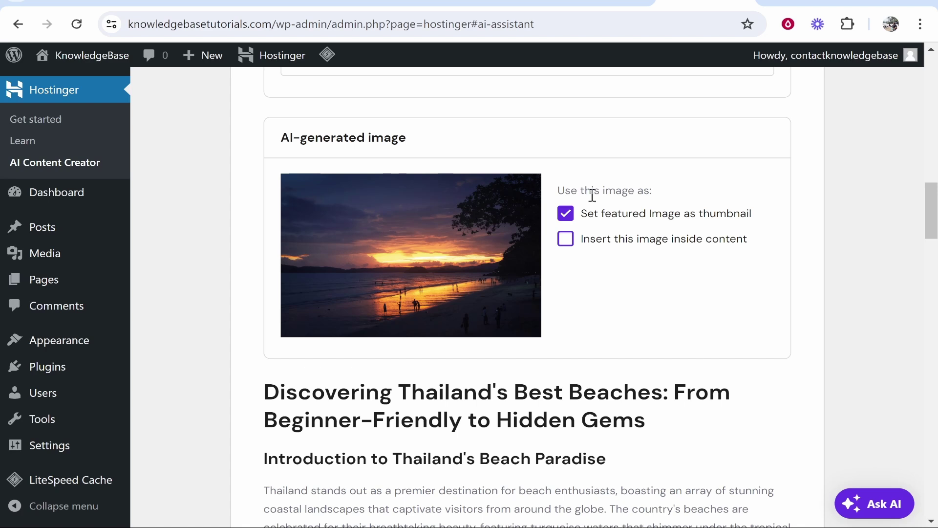
scroll(592, 195, up, 2)
drag(282, 216, 434, 223)
click(379, 293)
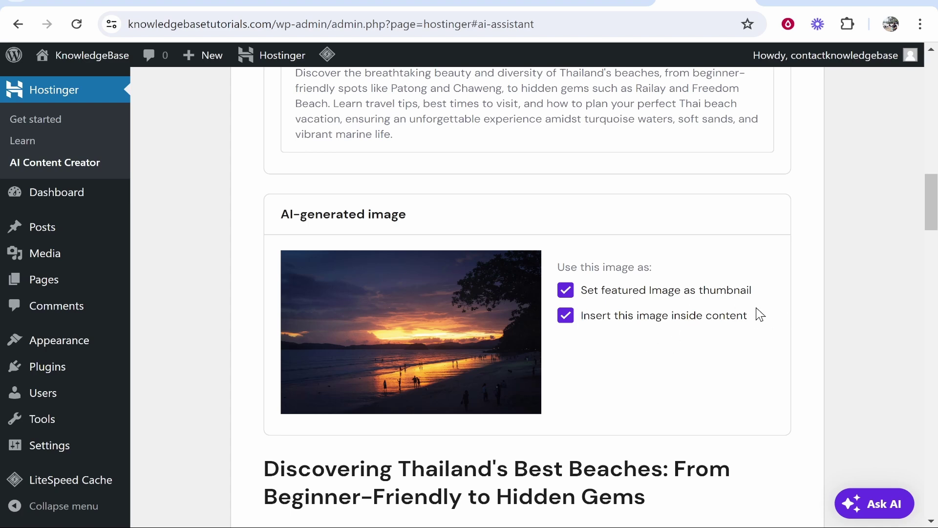
scroll(776, 320, down, 1)
scroll(775, 320, down, 3)
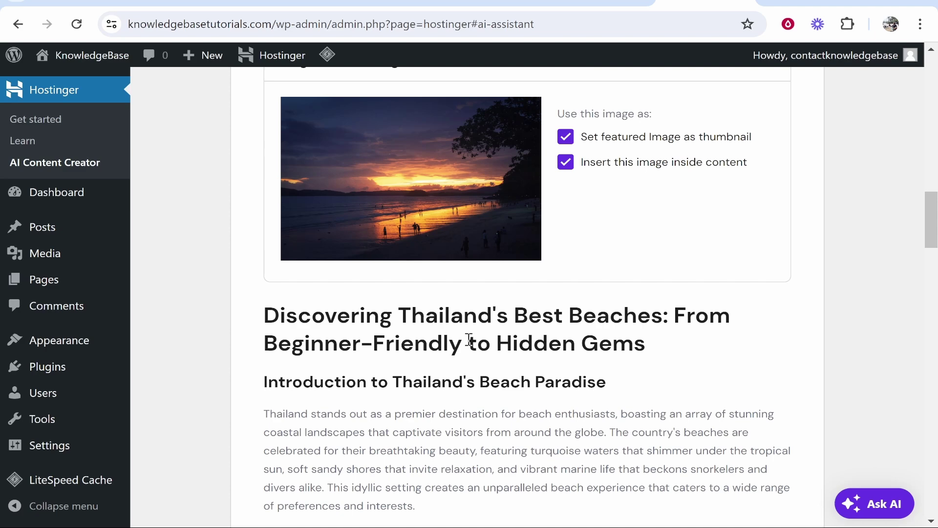
drag(470, 339, 647, 342)
scroll(438, 335, down, 3)
scroll(402, 256, down, 8)
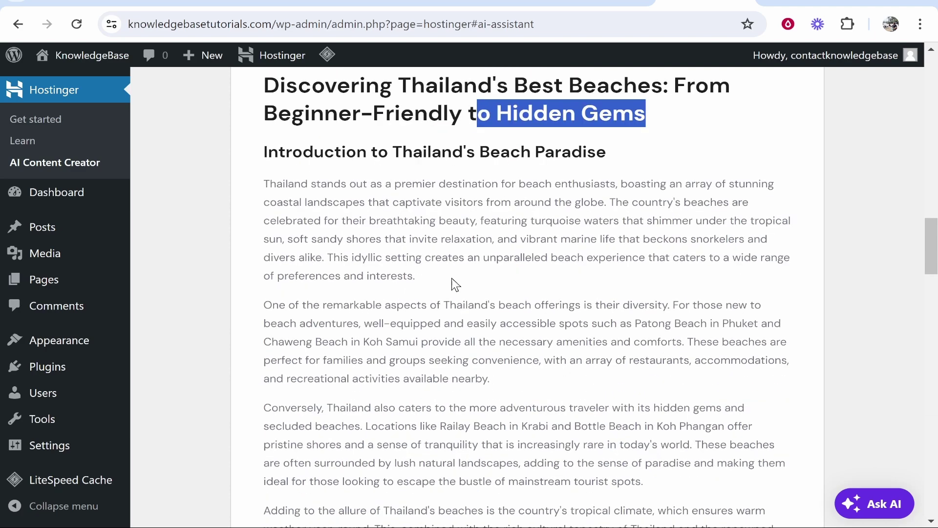
scroll(454, 333, down, 3)
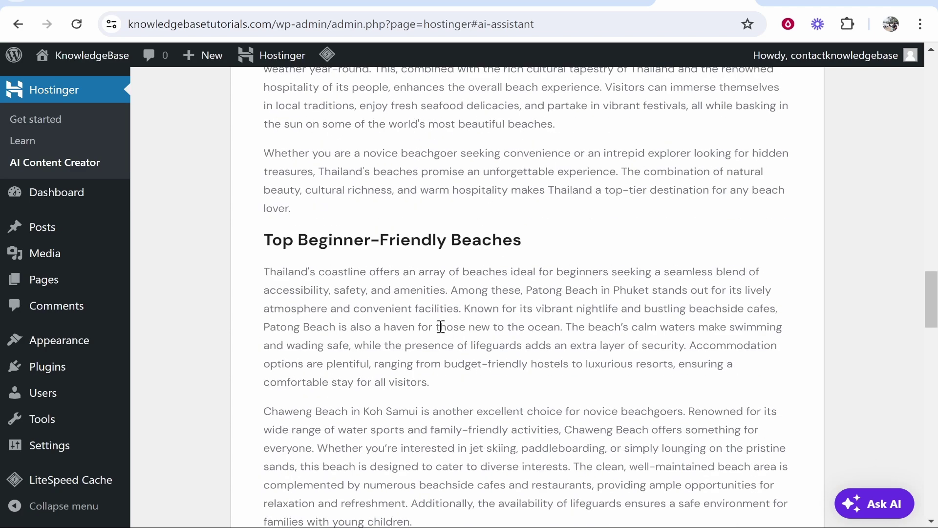
scroll(373, 303, down, 2)
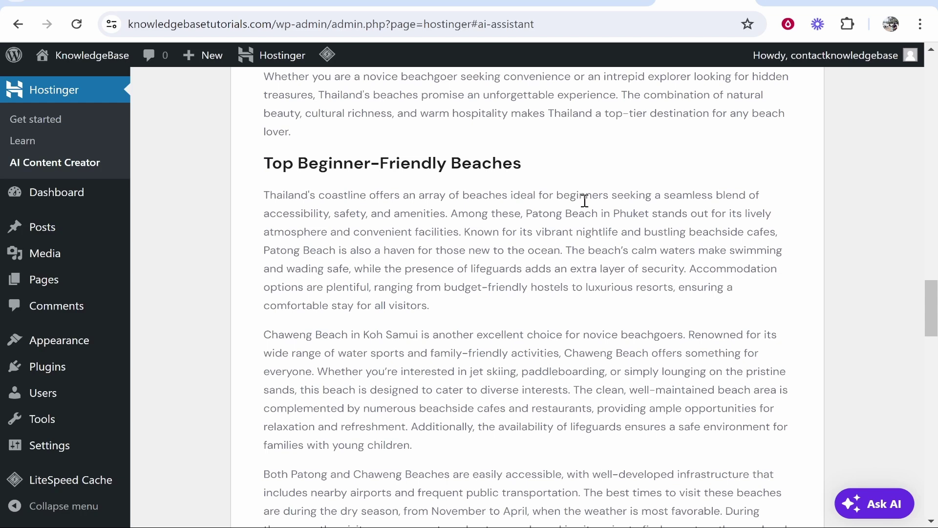
mouse_move(527, 213)
mouse_down()
mouse_move(601, 213)
mouse_move(525, 215)
mouse_up()
click(599, 212)
click(528, 216)
drag(365, 335, 417, 330)
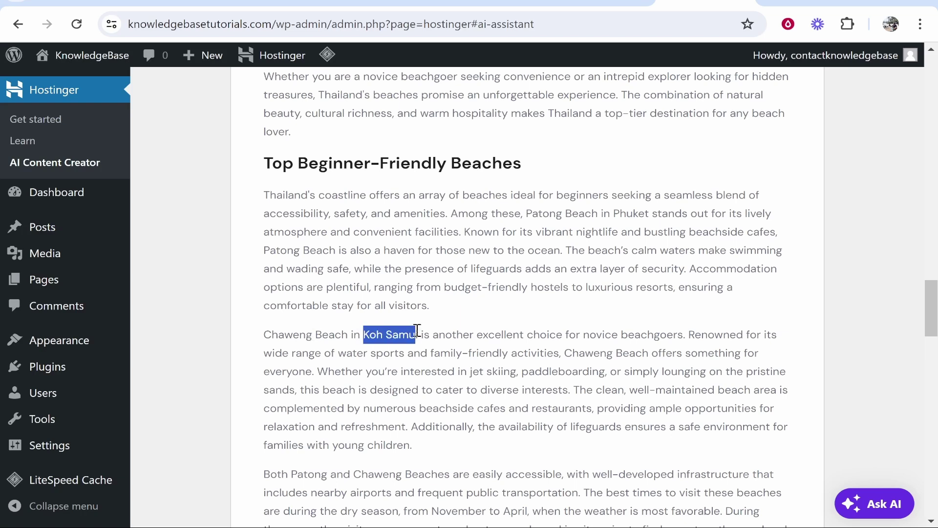
drag(262, 335, 355, 336)
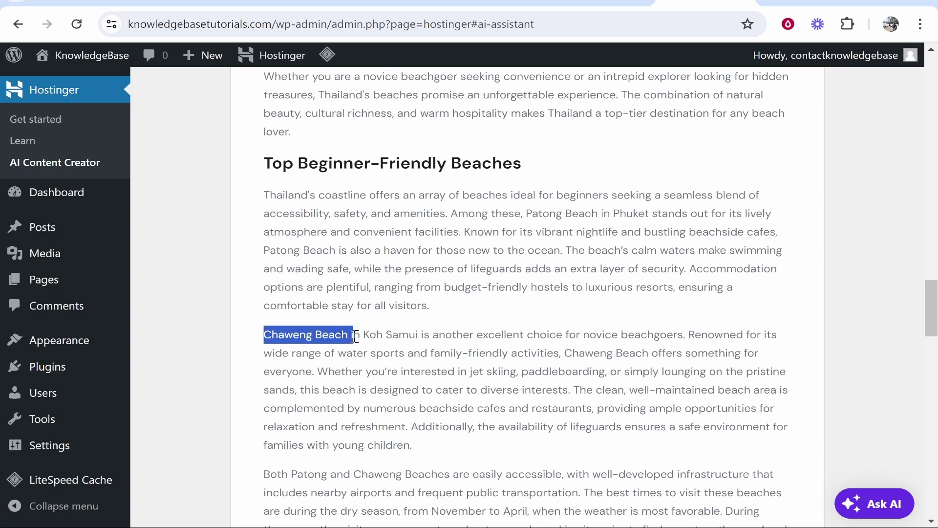
click(349, 335)
scroll(632, 346, down, 3)
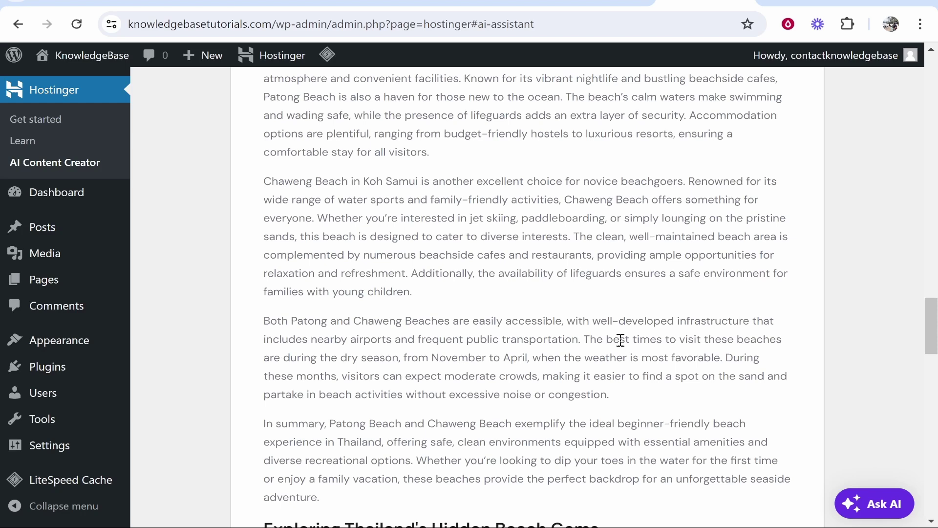
scroll(565, 360, down, 6)
drag(409, 309, 439, 309)
click(519, 306)
scroll(597, 310, down, 2)
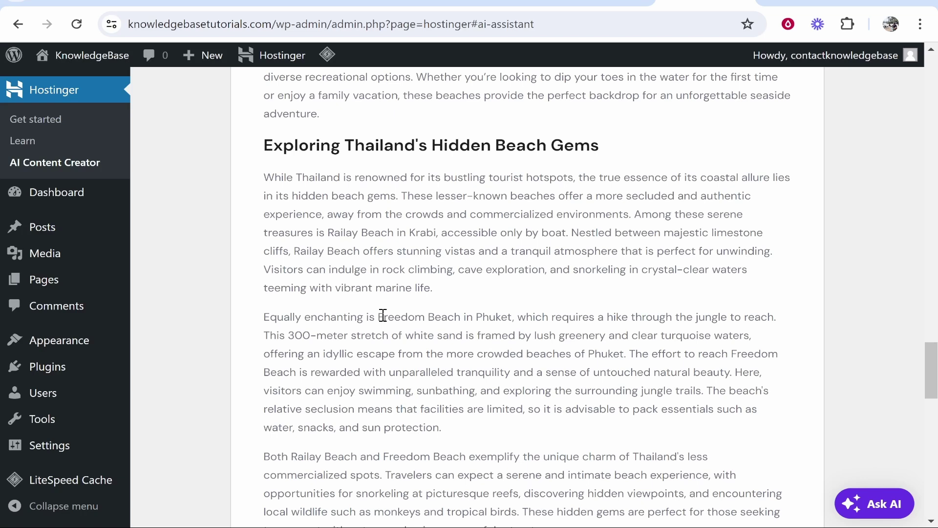
drag(383, 315, 463, 317)
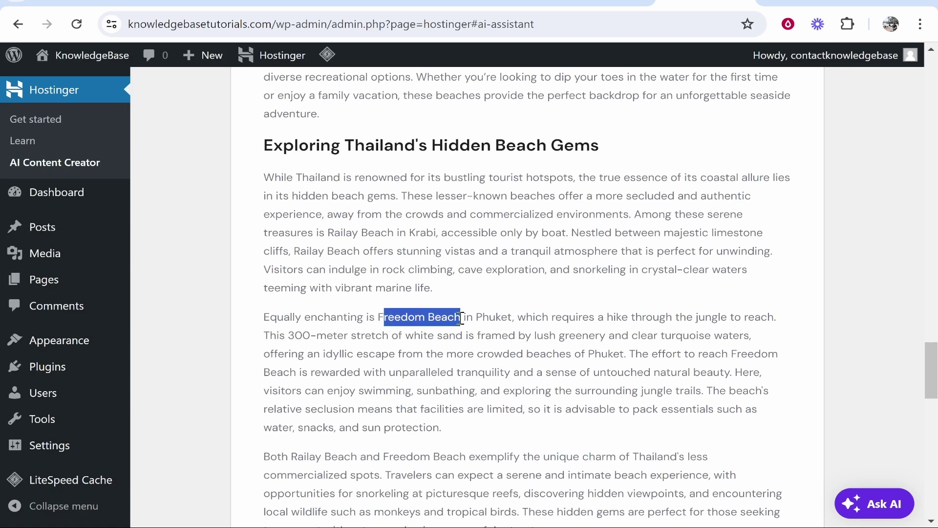
click(462, 316)
scroll(528, 327, down, 9)
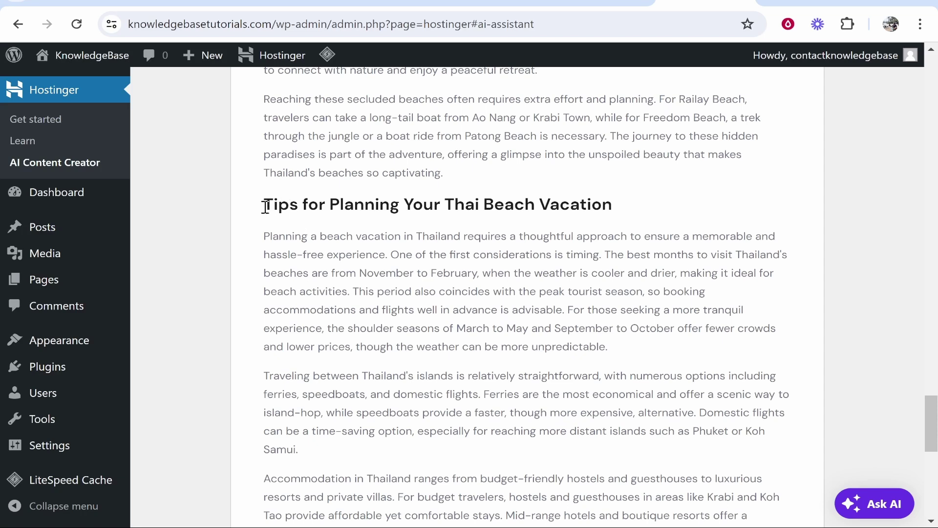
drag(265, 206, 625, 208)
click(471, 207)
scroll(469, 222, down, 2)
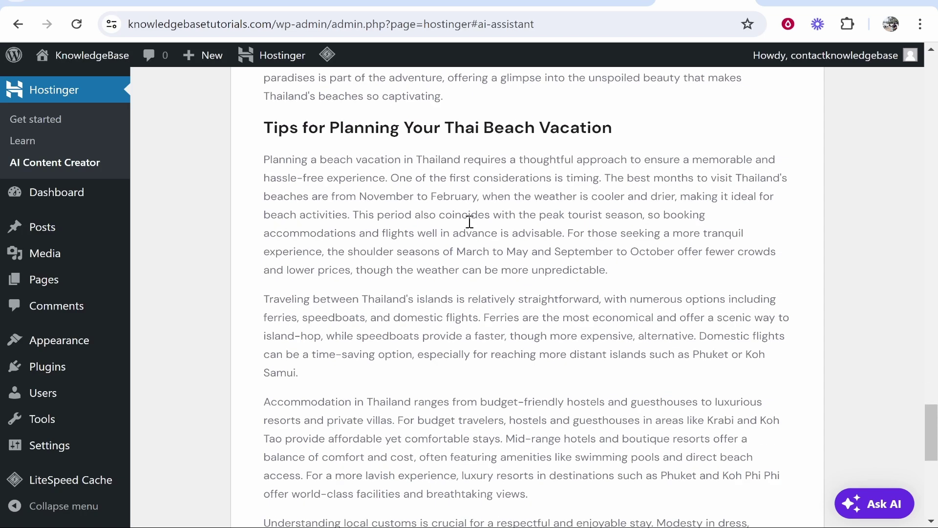
scroll(470, 222, down, 8)
scroll(557, 307, up, 10)
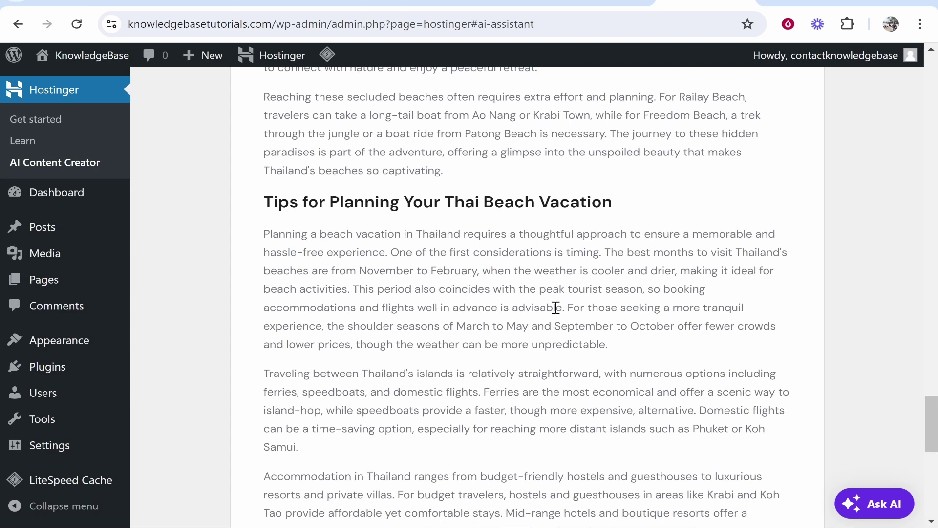
drag(268, 204, 643, 207)
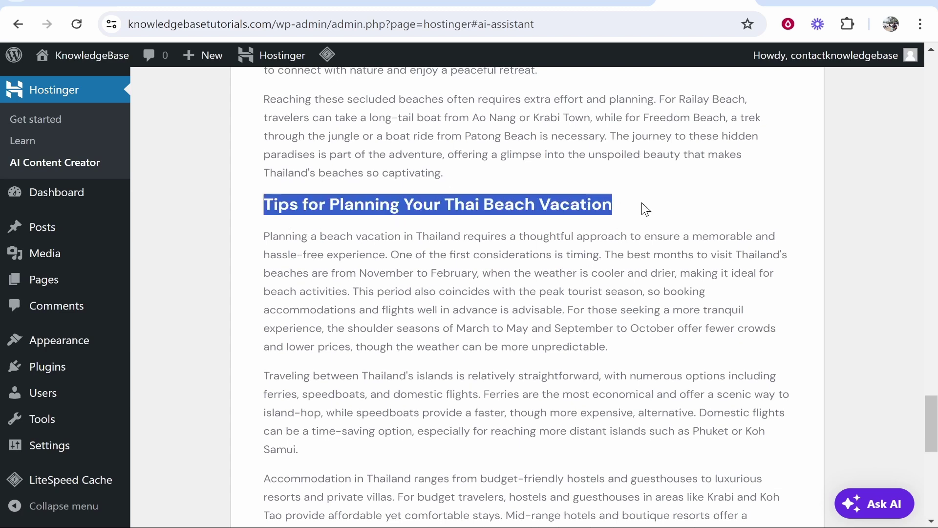
Publish the generated Thailand beaches article to the site.
scroll(655, 215, up, 15)
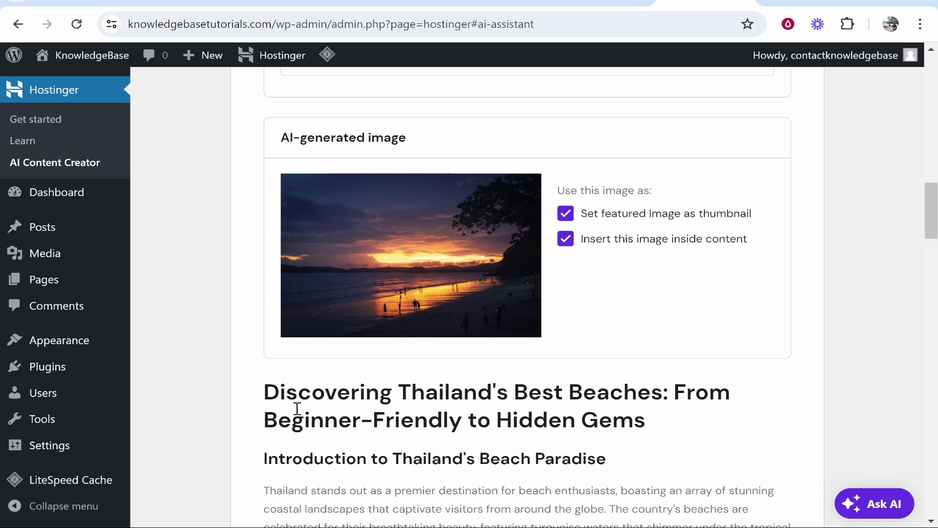
drag(270, 419, 641, 415)
click(651, 424)
scroll(645, 420, down, 5)
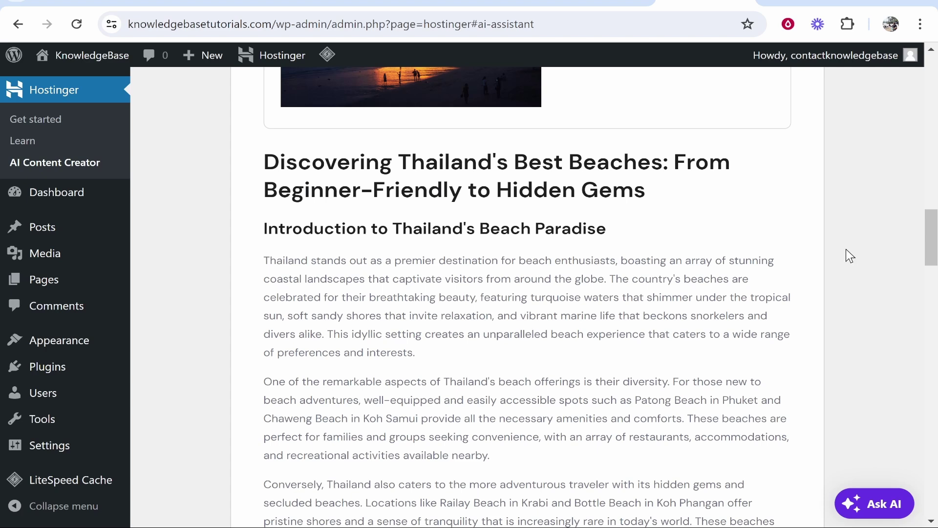
scroll(849, 255, down, 20)
click(794, 416)
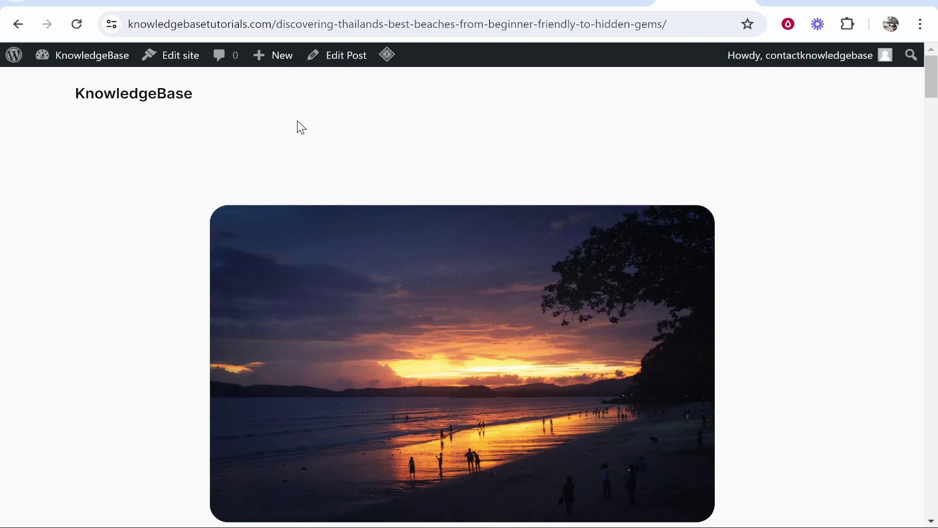
scroll(318, 132, down, 5)
scroll(450, 266, up, 2)
scroll(474, 239, down, 6)
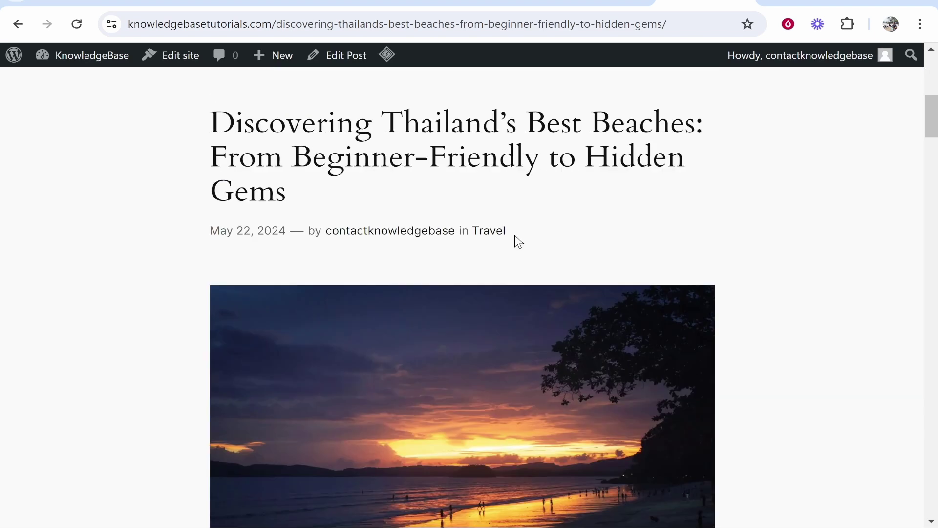
scroll(547, 219, down, 5)
scroll(503, 210, down, 2)
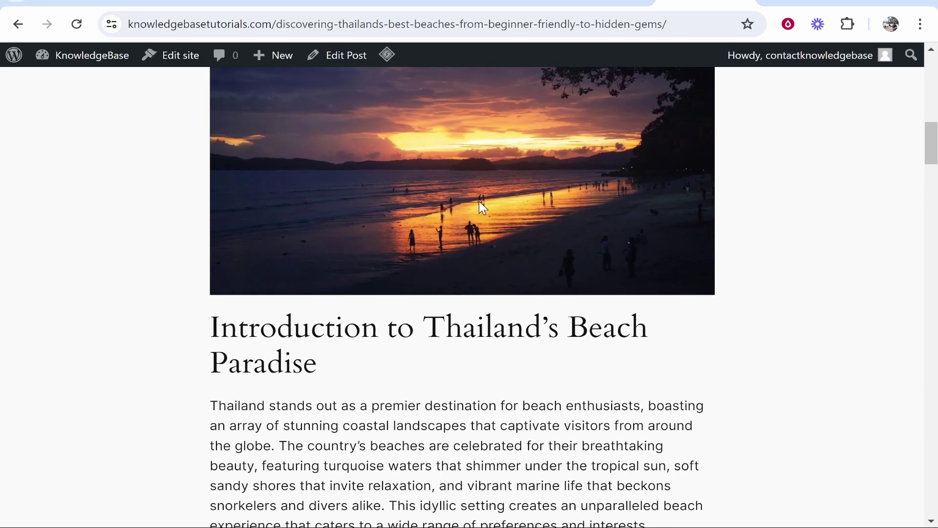
scroll(479, 201, down, 20)
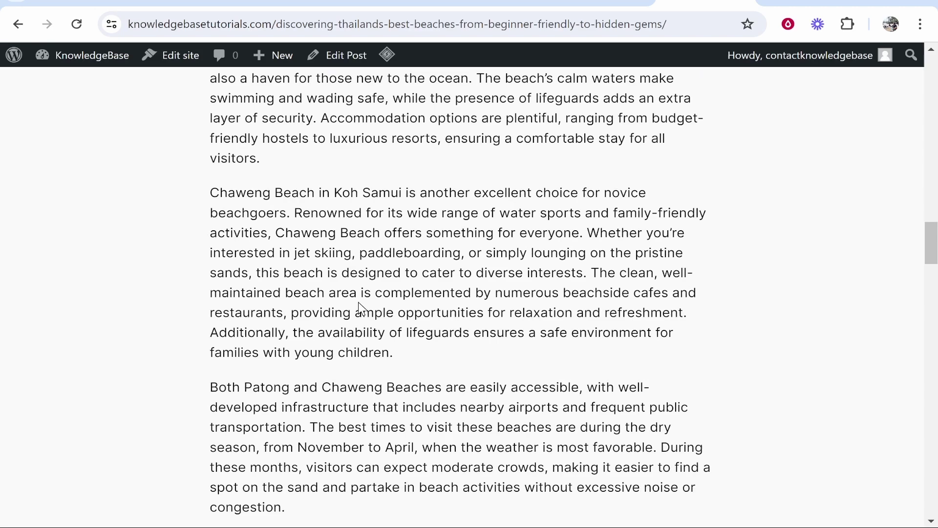
scroll(359, 303, down, 20)
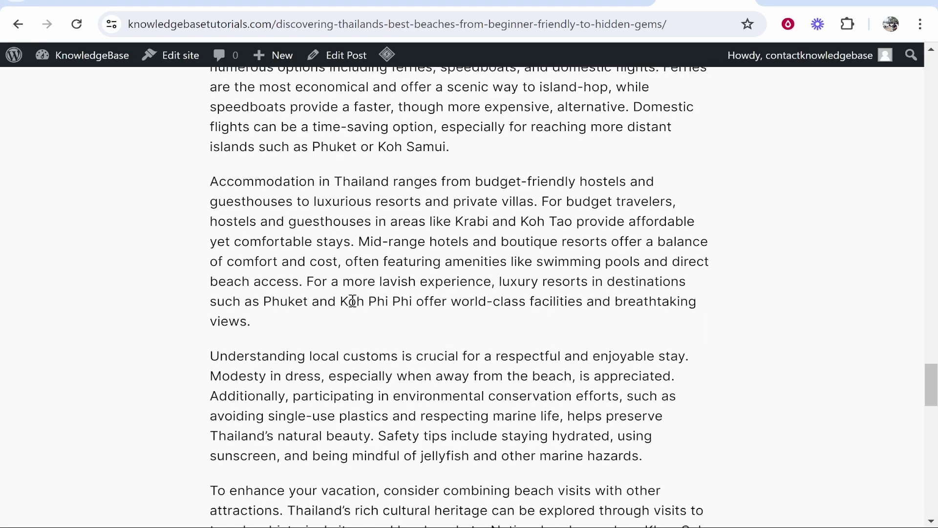
scroll(352, 303, down, 9)
scroll(371, 293, up, 16)
scroll(378, 283, up, 1)
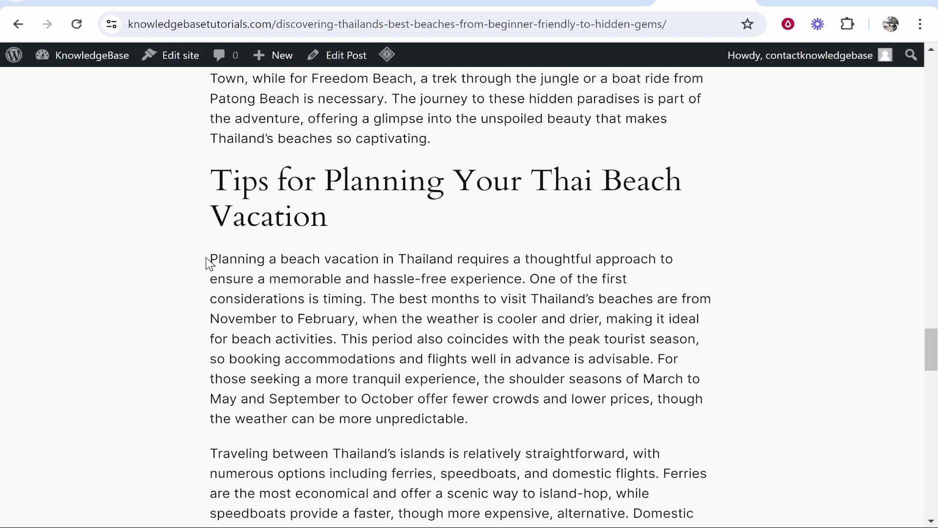
scroll(347, 297, up, 7)
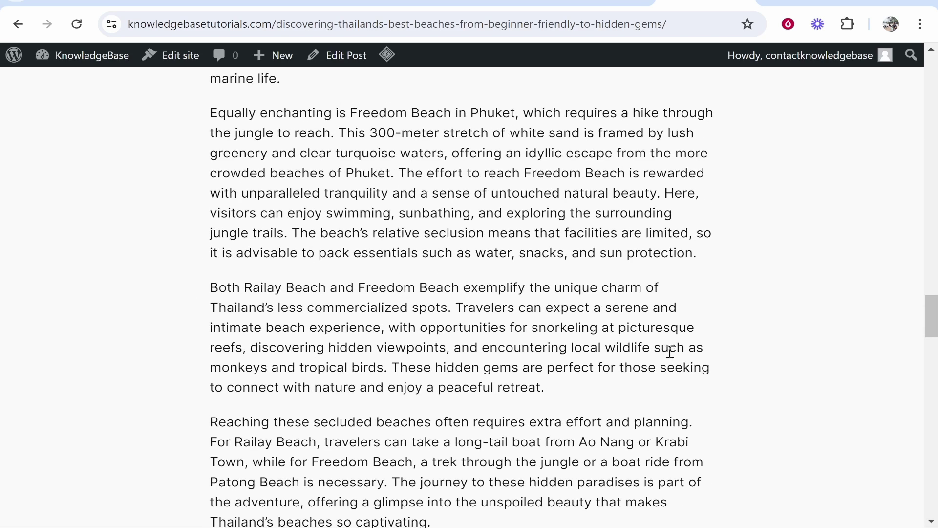
scroll(629, 419, up, 20)
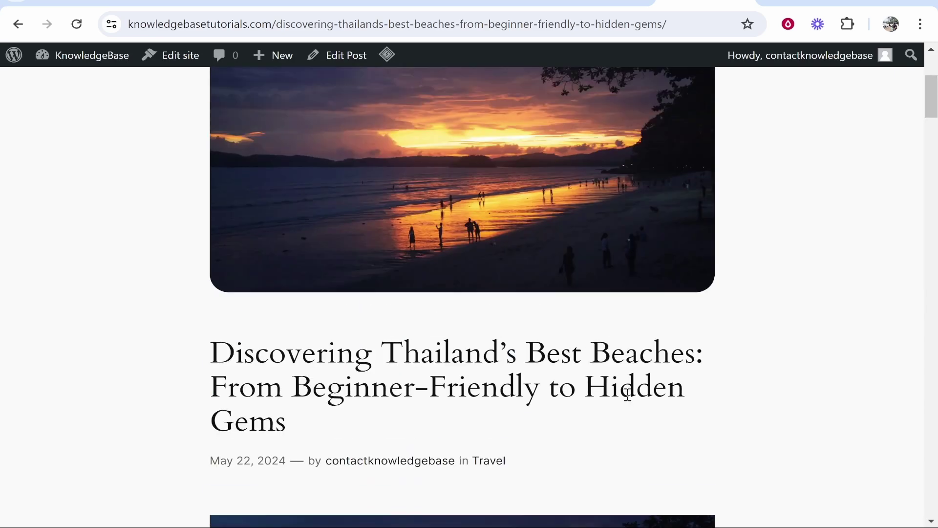
scroll(628, 393, up, 6)
click(130, 101)
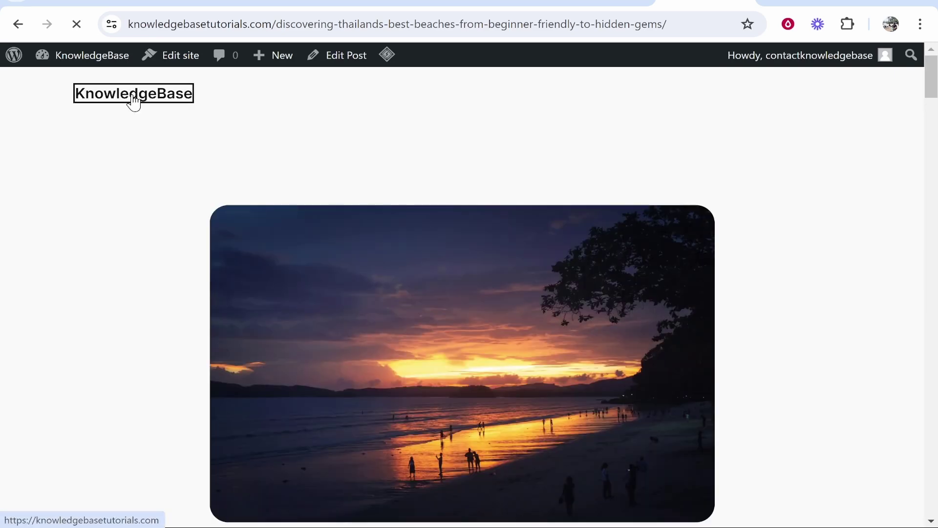
scroll(356, 227, down, 15)
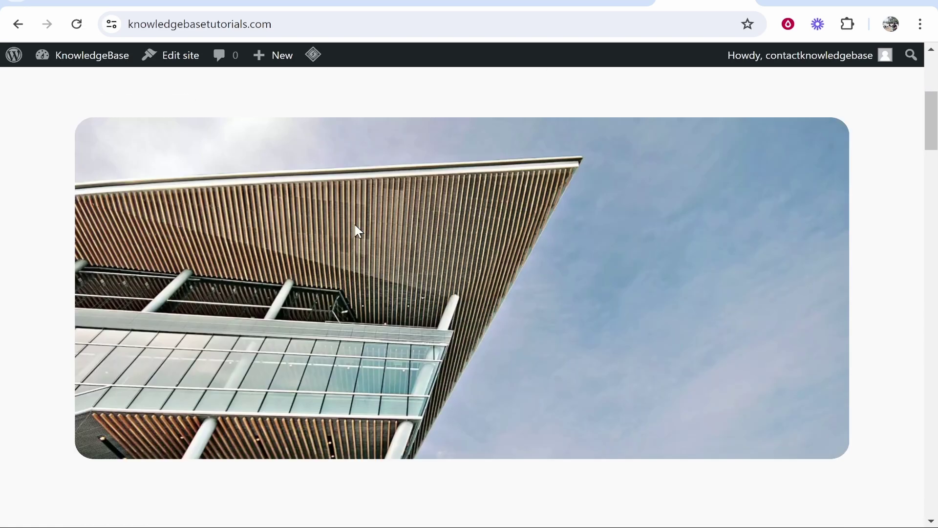
scroll(357, 223, up, 12)
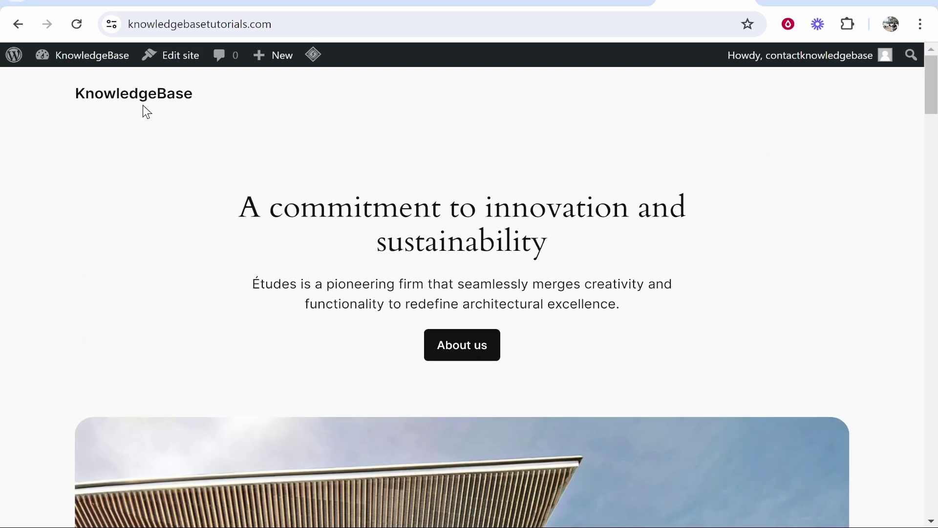
scroll(283, 269, down, 20)
click(283, 269)
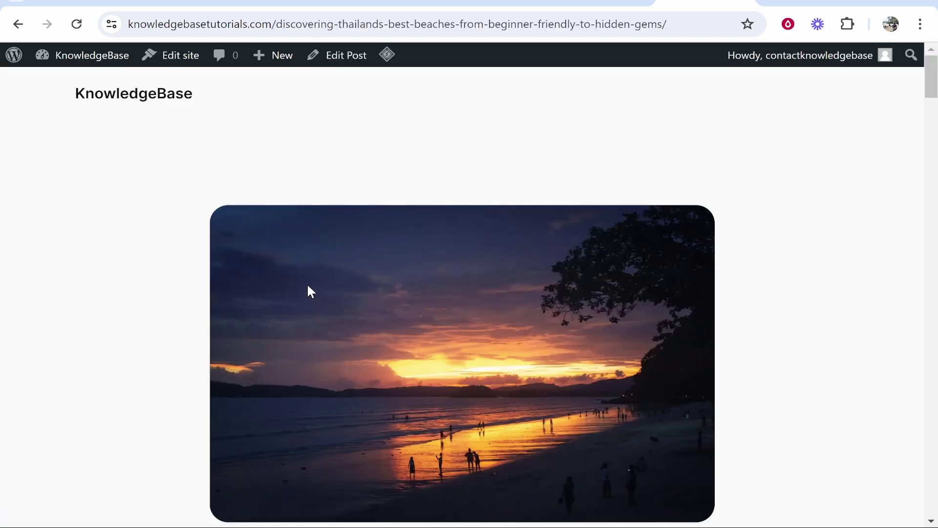
scroll(477, 290, down, 8)
scroll(385, 273, down, 13)
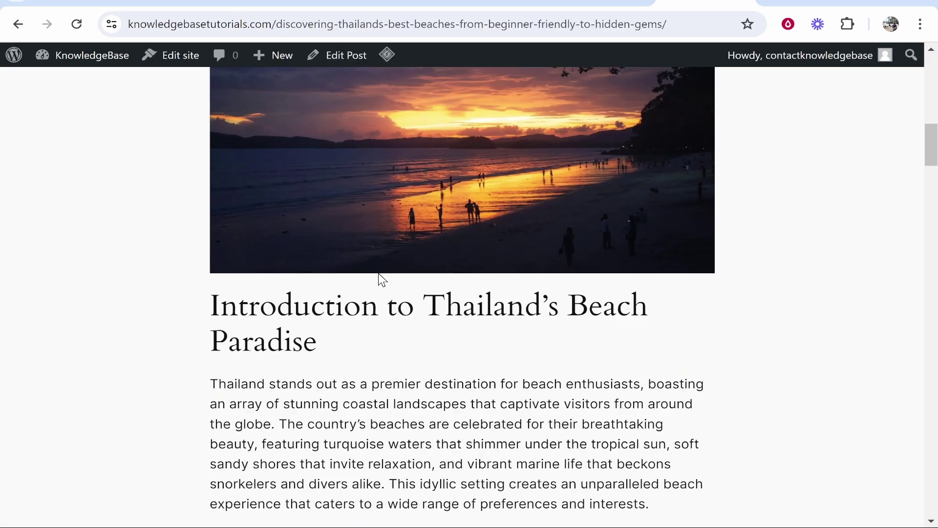